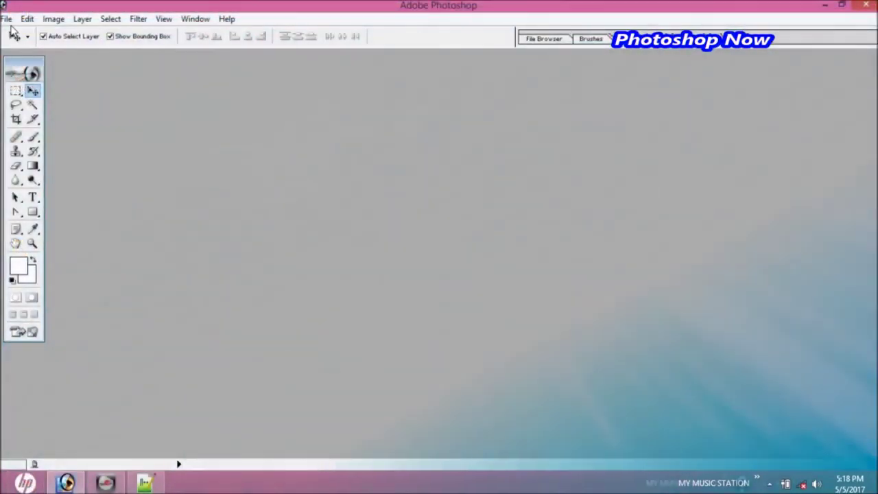
Open the Edit menu to reach the Preferences categories.
left_click(7, 19)
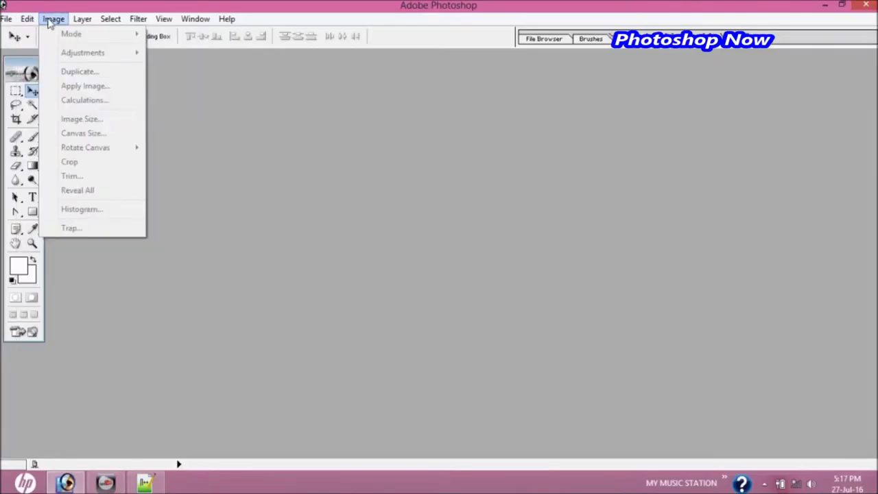
mouse_move(59, 384)
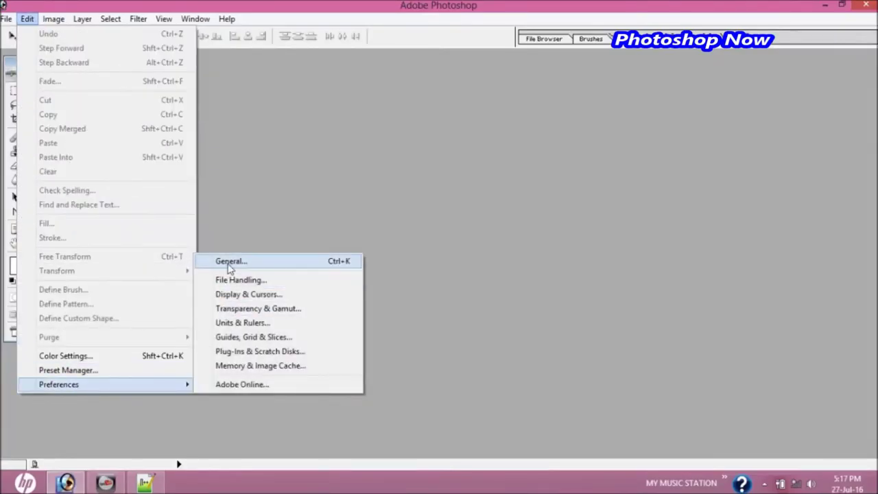
Change History States in General preferences to 998 and confirm.
left_click(230, 266)
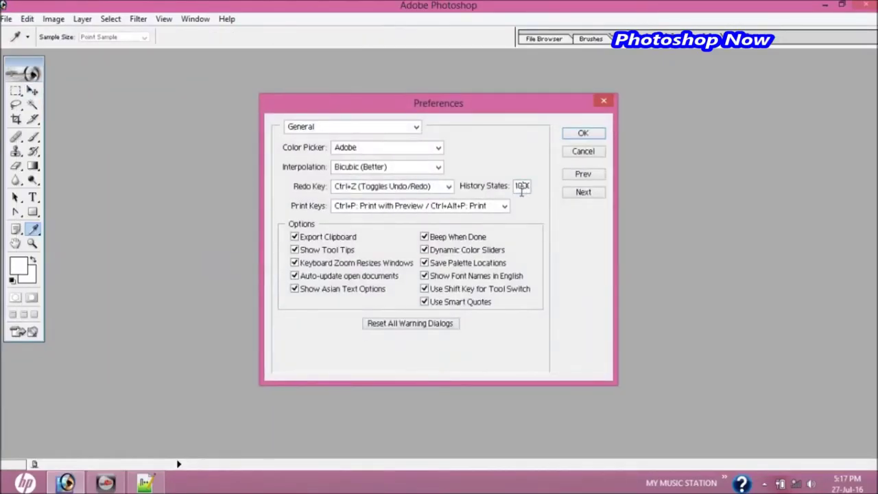
double_click(521, 189)
key("BackSpace")
type("9")
type("1000")
type("800")
type("99")
type("8")
left_click(583, 134)
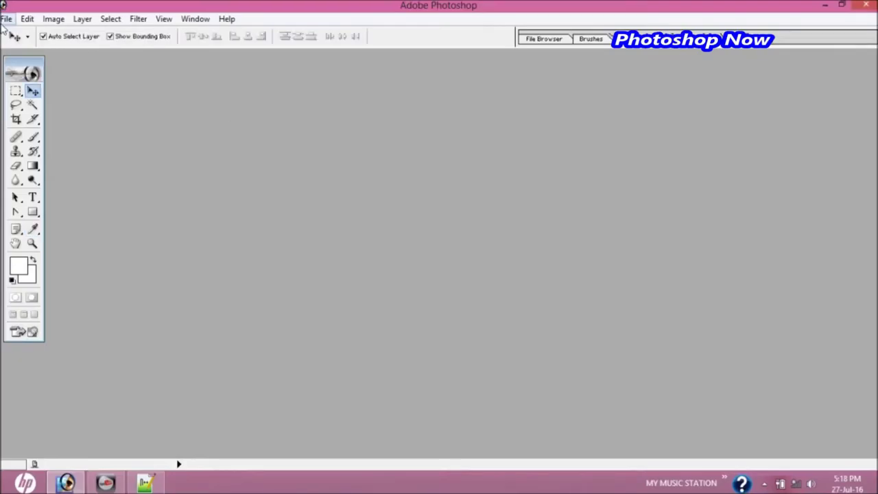
Open the portrait image 1N GFGFcopy.JPG.
left_click(5, 19)
left_click(20, 46)
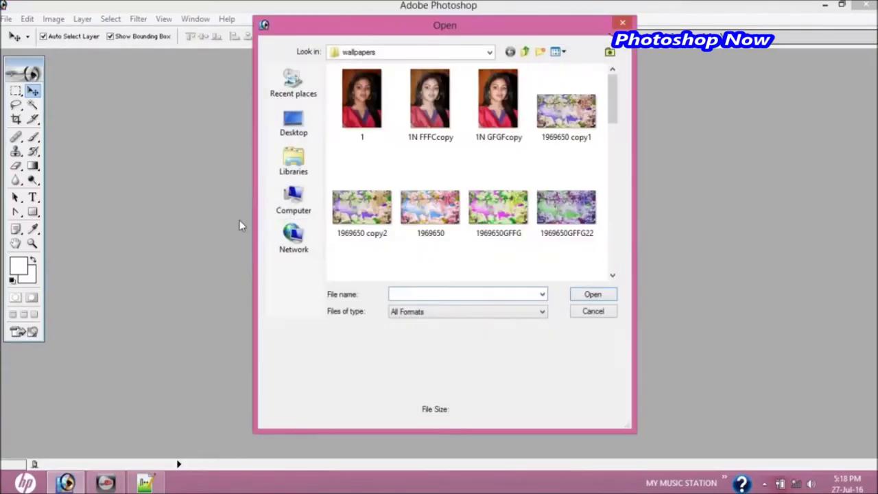
left_click(496, 122)
double_click(495, 122)
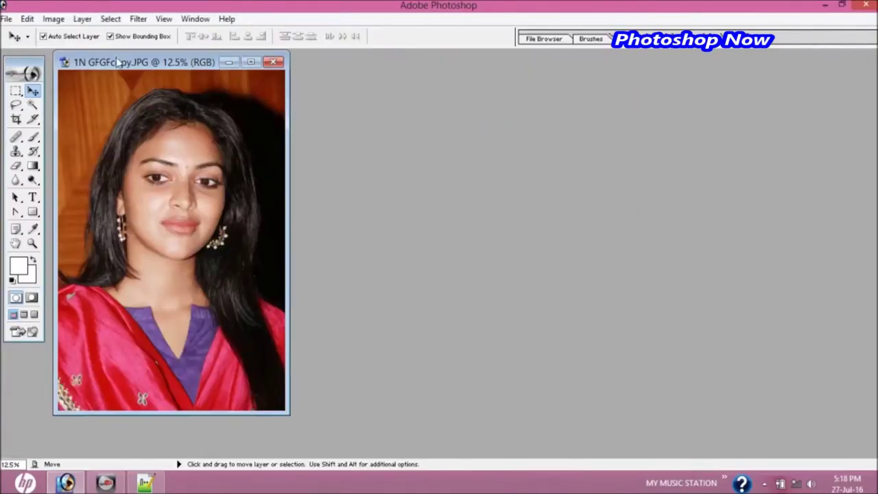
Open the cosmos-flower wallpaper and place it beside the portrait, with the portrait in front.
left_click(5, 19)
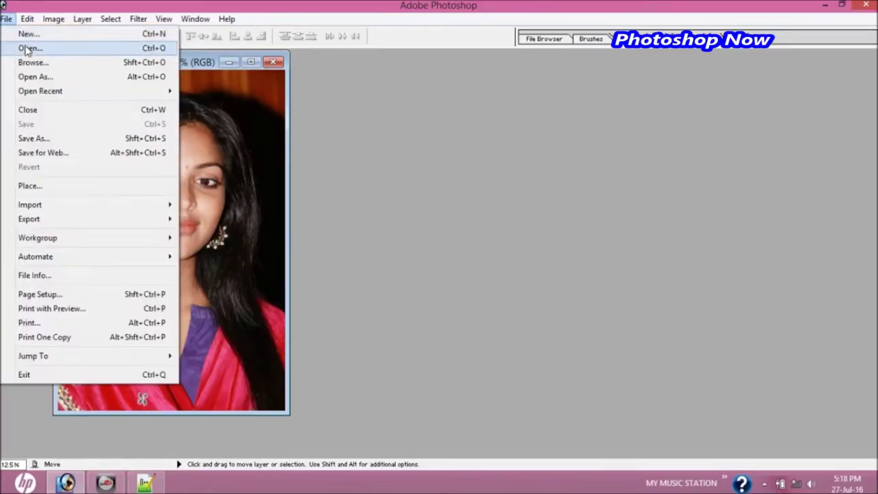
left_click(26, 46)
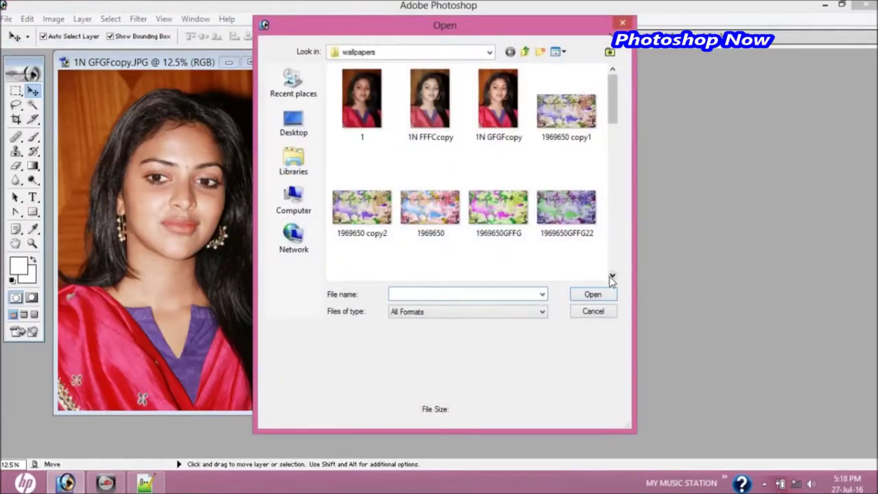
scroll(611, 275, "down", 5)
left_click(612, 276)
double_click(498, 206)
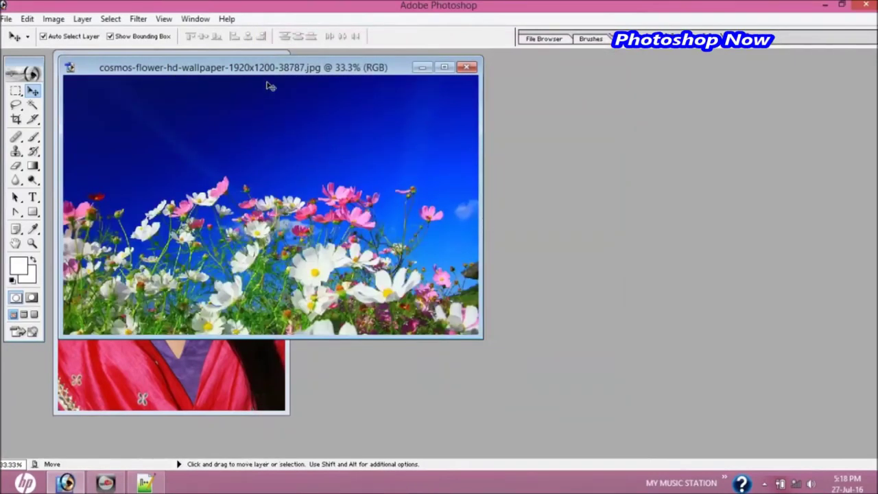
left_click_drag(267, 67, 525, 91)
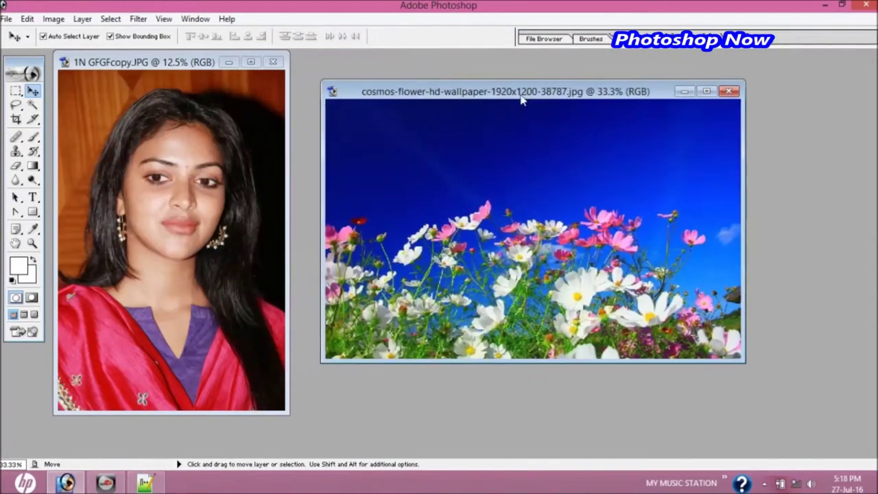
left_click(108, 285)
left_click(16, 105)
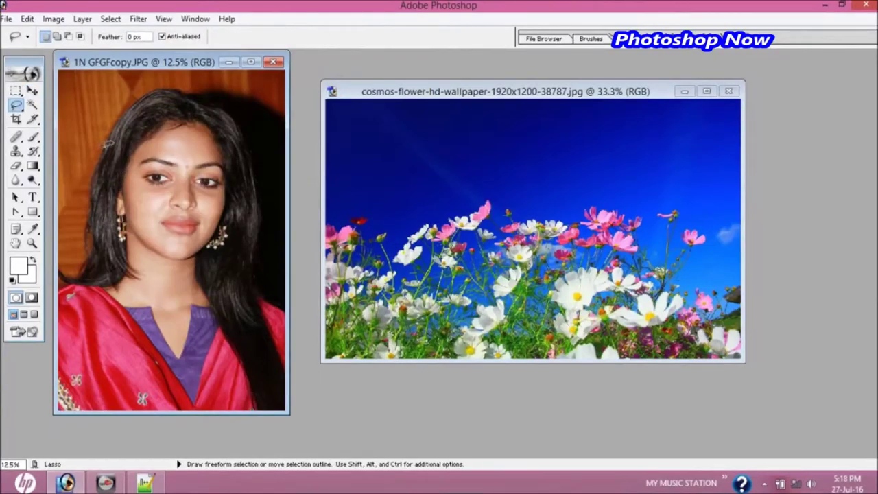
Lasso around the woman in the portrait and feather the selection by 50 pixels.
mouse_move(122, 124)
left_mouse_down()
mouse_move(159, 96)
mouse_move(227, 117)
mouse_move(265, 194)
mouse_move(259, 290)
mouse_move(294, 327)
left_mouse_up()
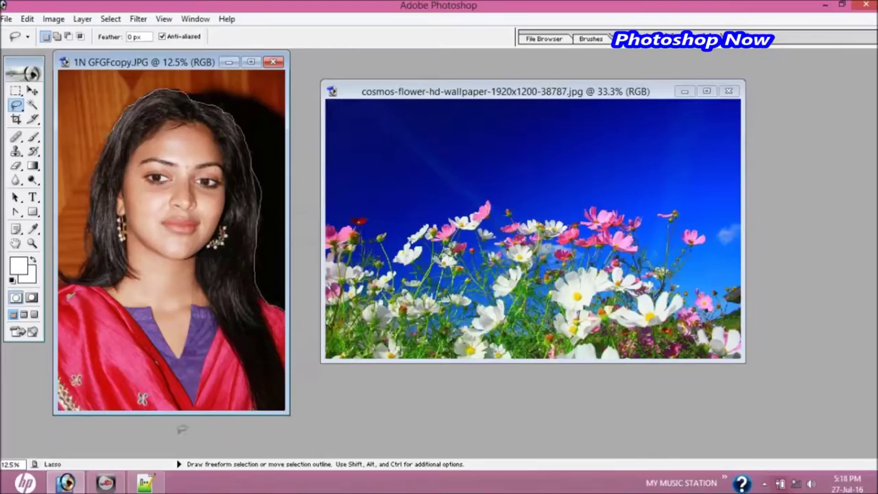
mouse_move(55, 373)
left_mouse_down()
mouse_move(66, 278)
mouse_move(86, 273)
mouse_move(92, 180)
mouse_move(125, 102)
left_mouse_up()
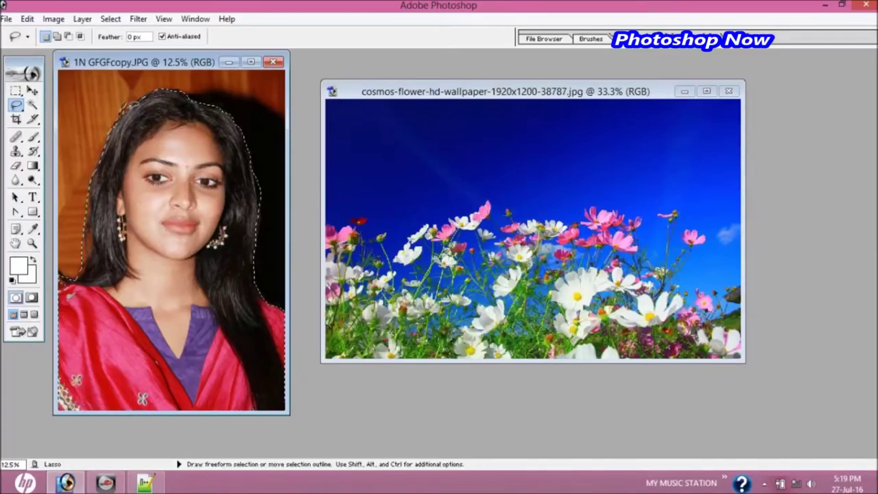
right_click(145, 234)
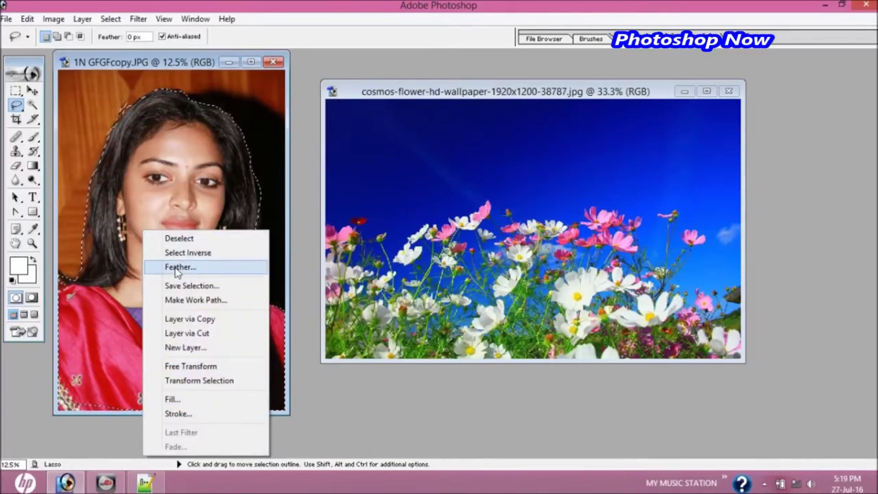
left_click(176, 267)
type("50")
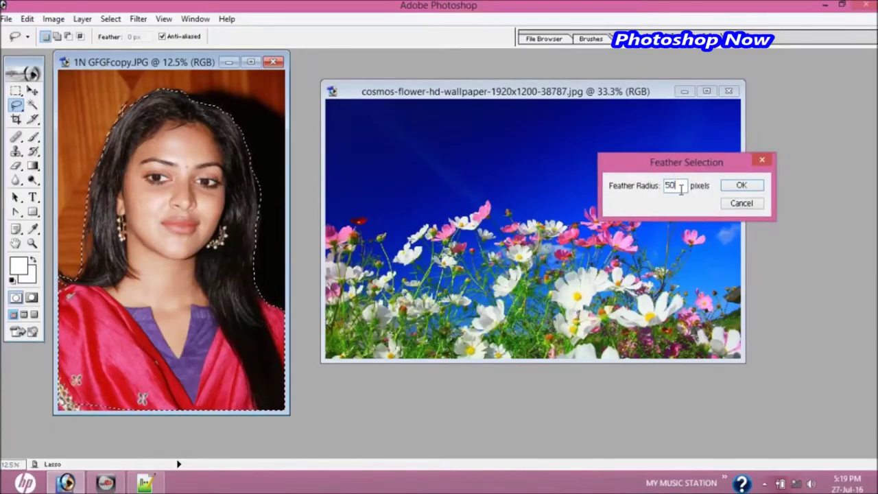
key("Return")
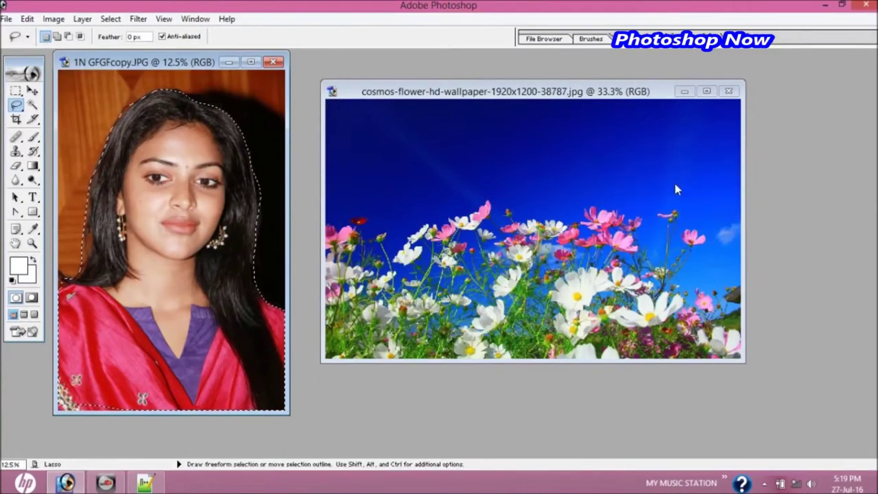
left_click(32, 90)
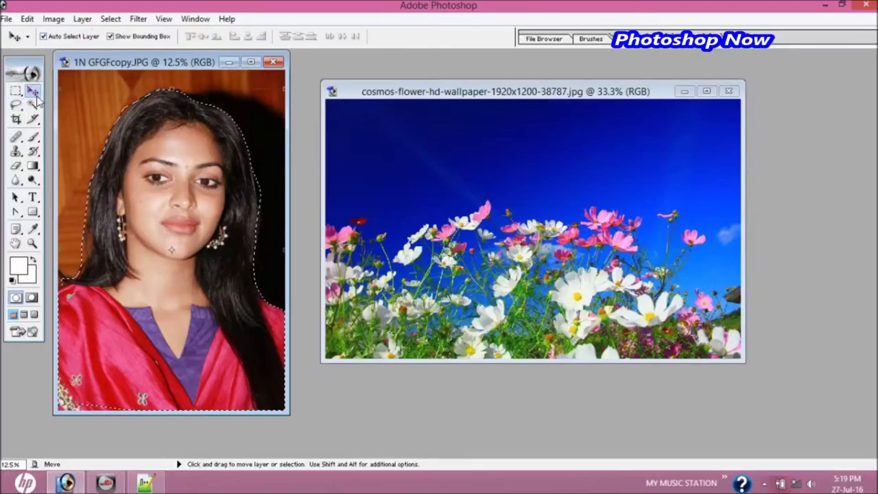
Drag the feathered woman into the maximized flower photo and try initial resizes, undoing them.
left_click_drag(221, 267, 555, 241)
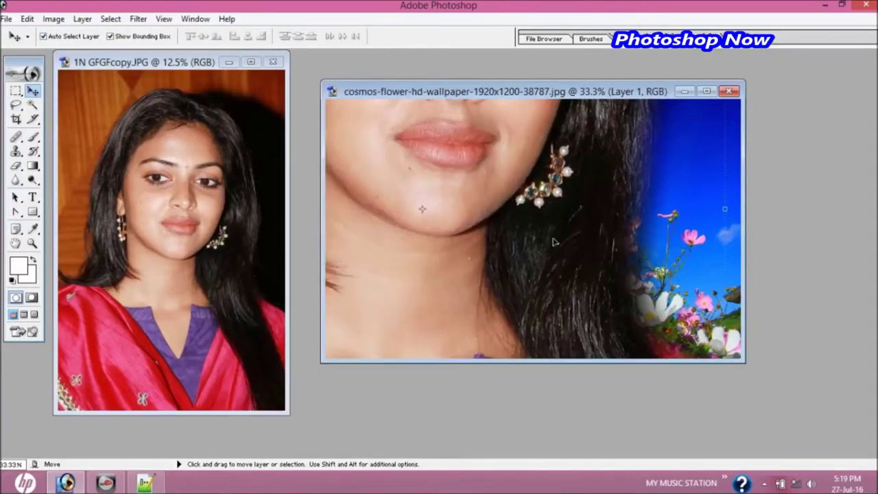
left_click(705, 92)
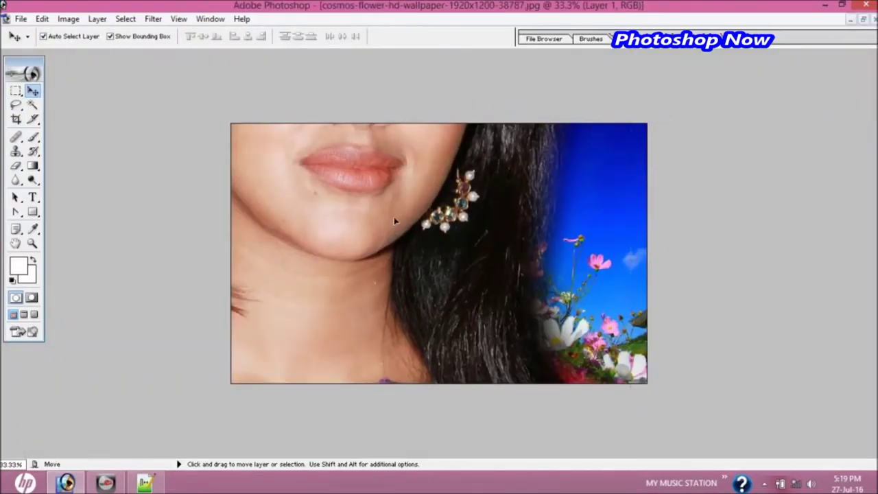
left_click_drag(395, 221, 421, 245)
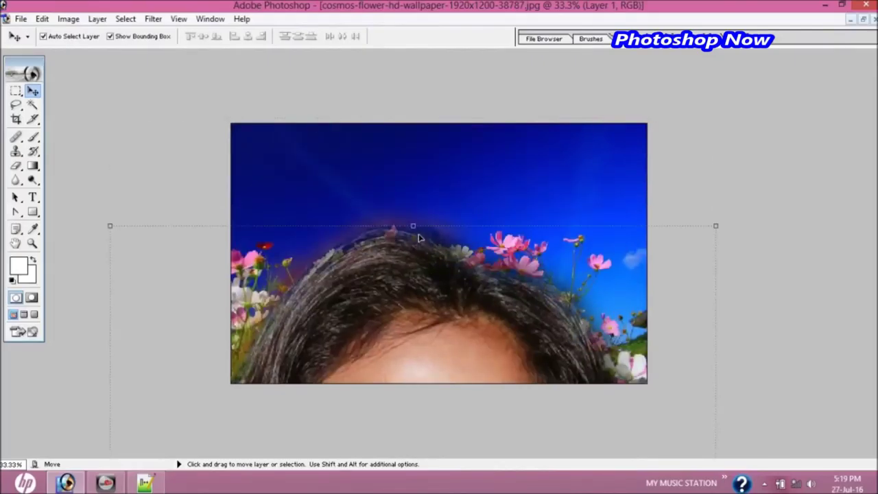
mouse_move(416, 227)
left_mouse_down()
mouse_move(449, 305)
mouse_move(469, 288)
left_mouse_up()
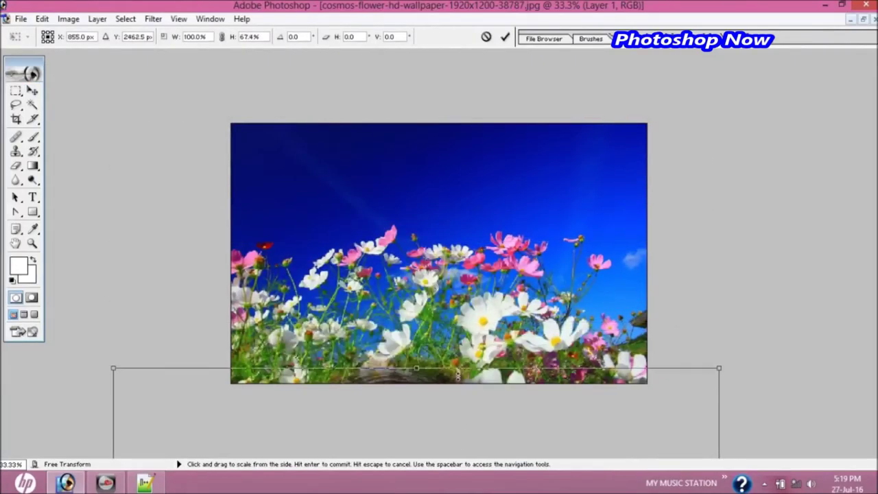
key("ctrl+z")
left_click_drag(426, 205, 425, 368)
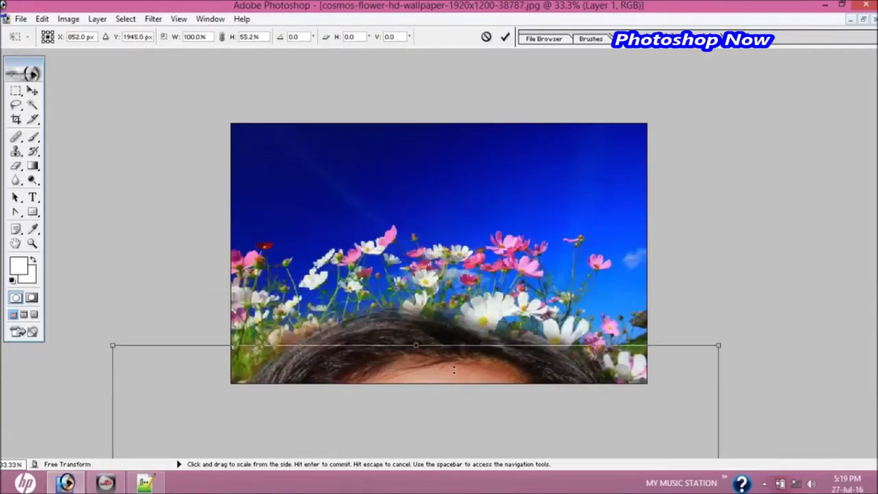
key("ctrl+z")
Scale the woman layer narrower and shorter, position her at the photo's left, and commit.
mouse_move(449, 204)
left_mouse_down()
mouse_move(451, 371)
mouse_move(411, 161)
mouse_move(403, 194)
left_mouse_up()
mouse_move(695, 299)
left_mouse_down()
mouse_move(488, 332)
mouse_move(332, 332)
left_mouse_up()
left_click_drag(88, 302, 162, 312)
mouse_move(284, 281)
left_mouse_down()
mouse_move(447, 270)
mouse_move(351, 266)
mouse_move(349, 259)
left_mouse_up()
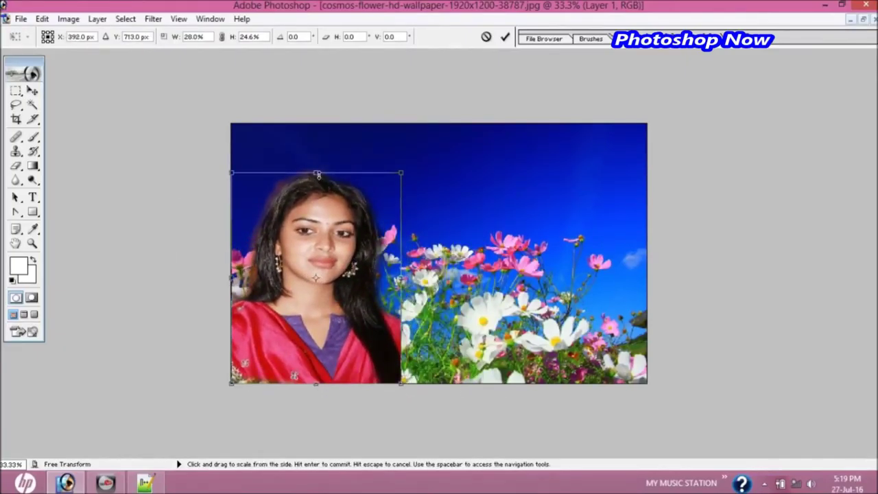
left_click_drag(316, 172, 316, 167)
mouse_move(402, 278)
left_mouse_down()
mouse_move(362, 277)
mouse_move(371, 278)
left_mouse_up()
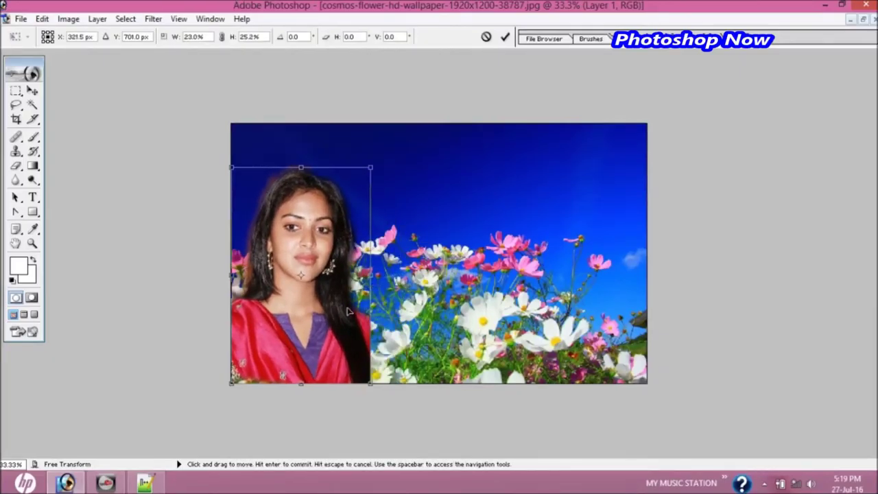
key("Return")
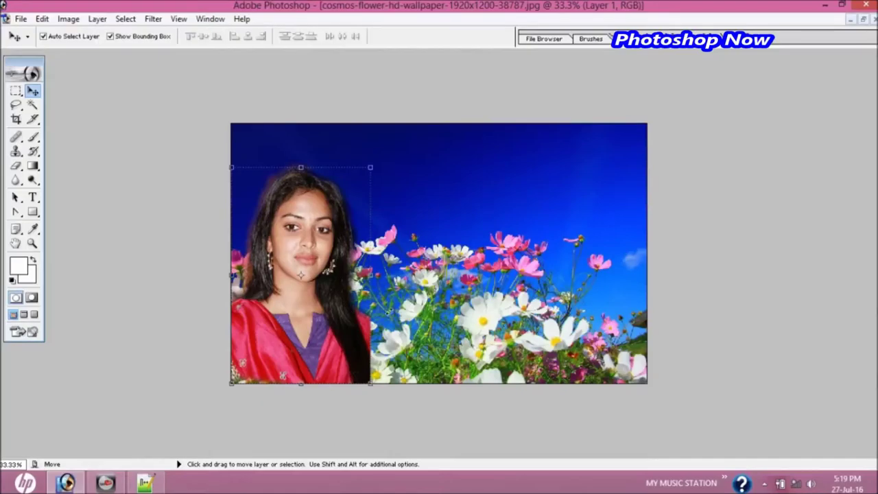
key("ctrl+t")
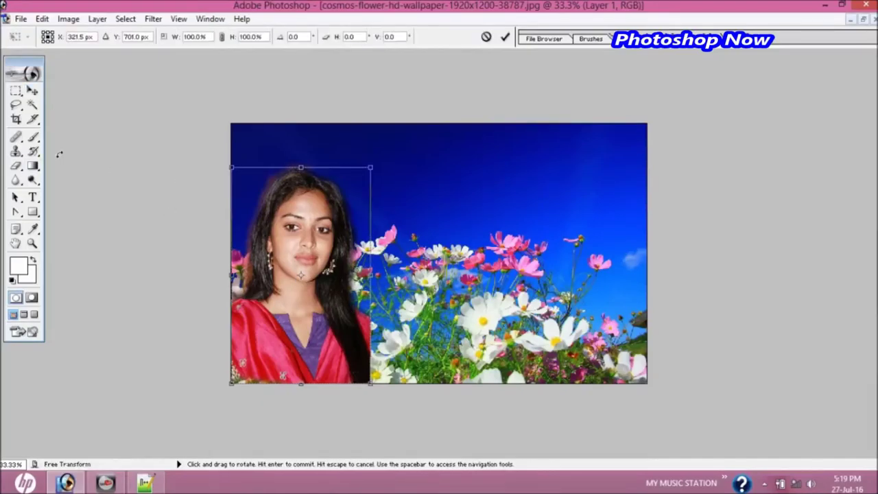
left_click(16, 165)
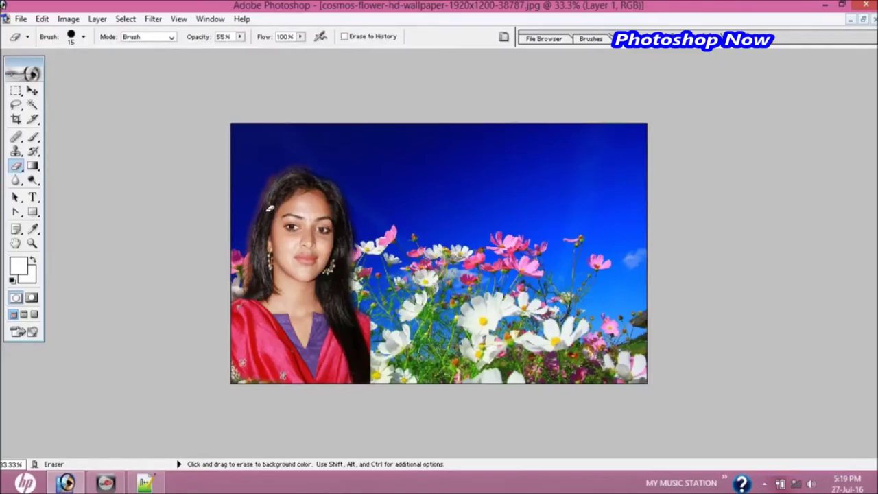
Erase several strokes across the woman's face, neck and chest so sky shows through.
left_click_drag(274, 219, 315, 260)
left_click_drag(313, 209, 285, 301)
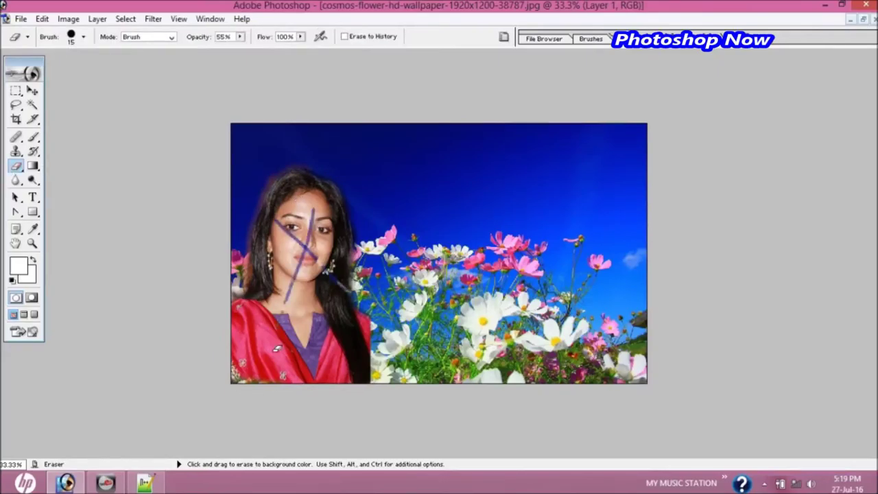
left_click_drag(253, 259, 333, 231)
left_click_drag(345, 332, 262, 301)
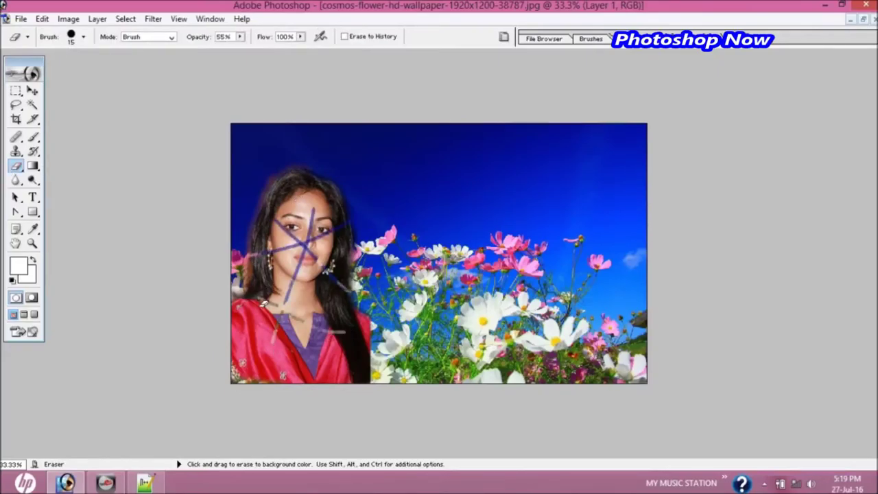
left_click_drag(242, 356, 336, 353)
mouse_move(320, 211)
left_mouse_down()
mouse_move(281, 295)
mouse_move(357, 321)
mouse_move(315, 243)
mouse_move(285, 277)
left_mouse_up()
left_click_drag(274, 247, 308, 192)
Erase more of the face and neck, zoom in, then step back the last stroke.
left_click_drag(302, 288, 349, 295)
mouse_move(343, 329)
left_mouse_down()
mouse_move(255, 343)
mouse_move(302, 274)
left_mouse_up()
left_click_drag(281, 329, 322, 347)
left_click_drag(307, 192, 358, 348)
mouse_move(292, 250)
left_mouse_down()
mouse_move(328, 198)
mouse_move(314, 203)
mouse_move(310, 292)
left_mouse_up()
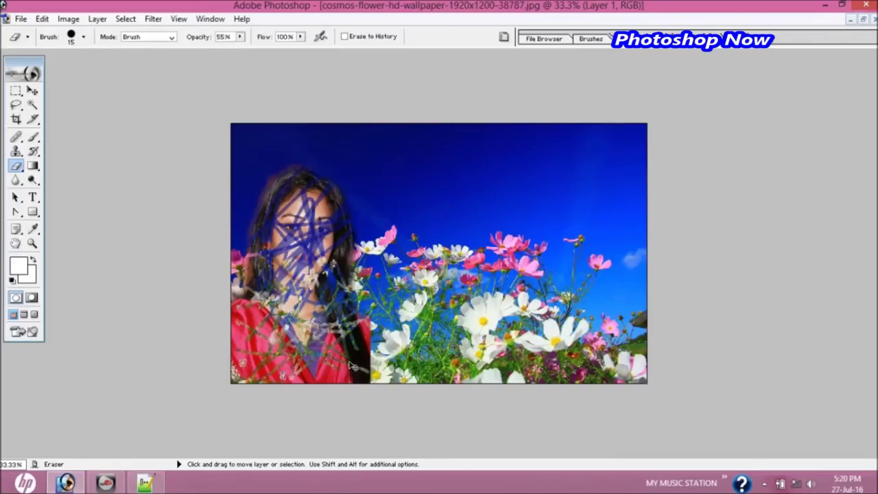
key("ctrl+plus")
key("ctrl+plus")
mouse_move(185, 254)
left_mouse_down()
mouse_move(158, 209)
mouse_move(180, 251)
mouse_move(217, 209)
mouse_move(67, 372)
mouse_move(168, 202)
mouse_move(144, 288)
mouse_move(52, 303)
mouse_move(175, 310)
mouse_move(219, 197)
mouse_move(148, 165)
mouse_move(107, 213)
mouse_move(160, 173)
mouse_move(199, 260)
mouse_move(232, 219)
left_mouse_up()
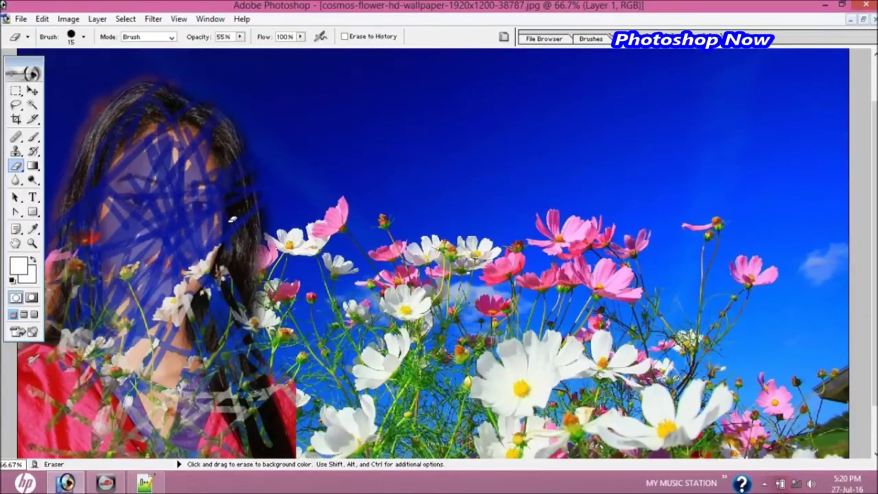
left_click(41, 21)
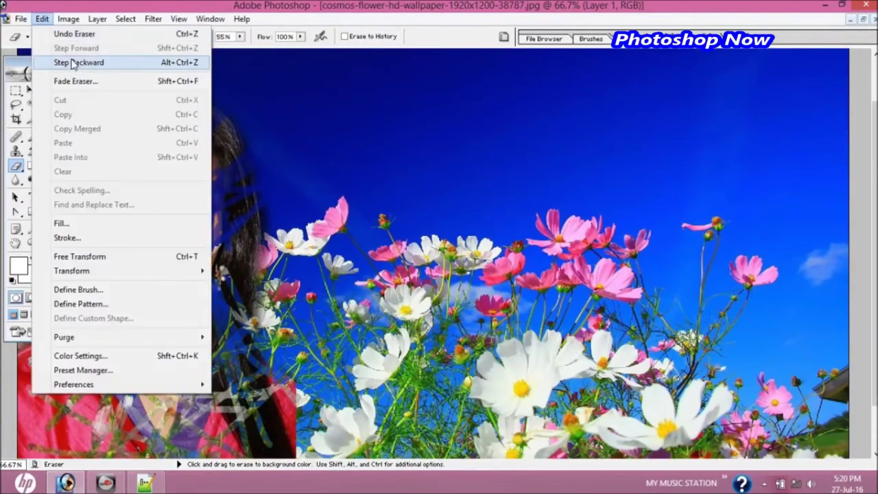
left_click(59, 61)
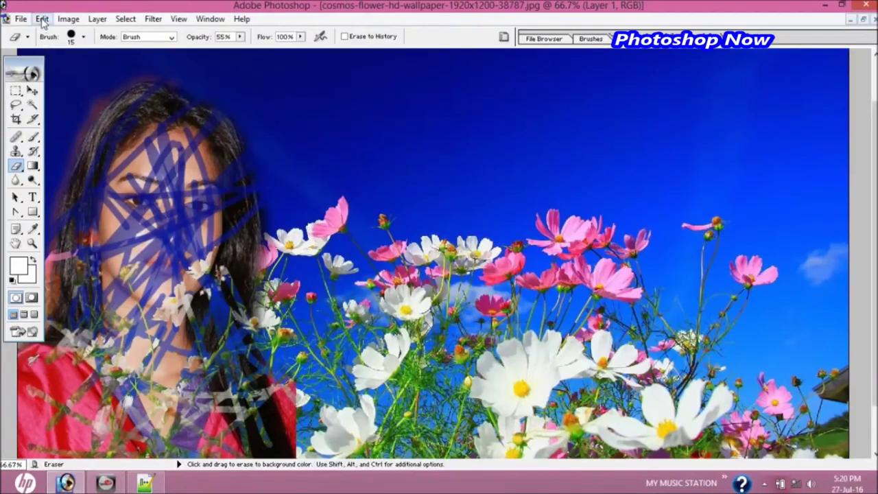
left_click(42, 19)
left_click(72, 62)
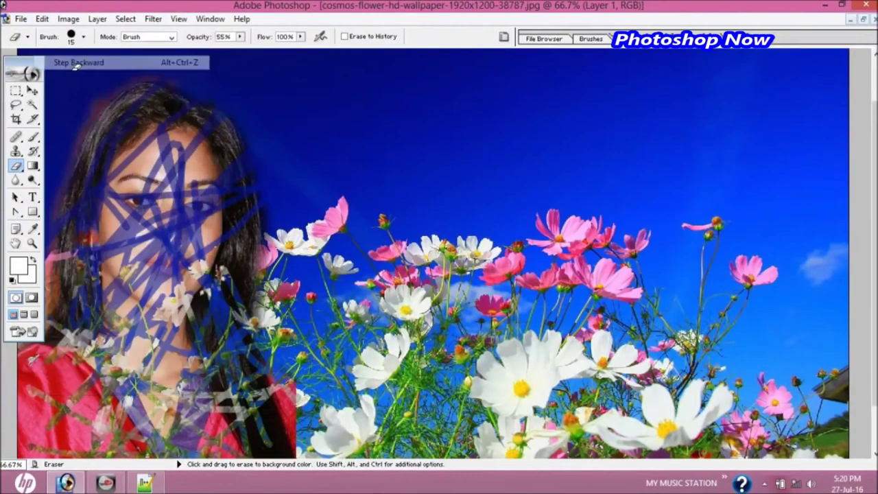
left_click(40, 18)
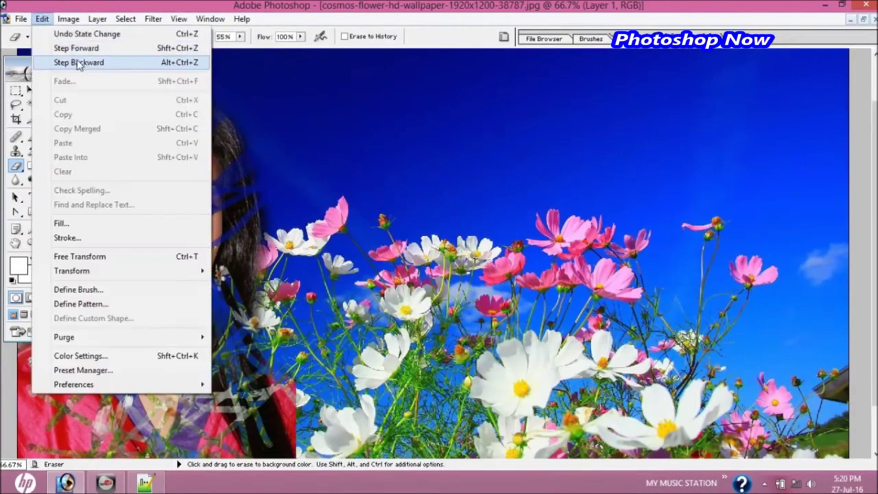
left_click(72, 61)
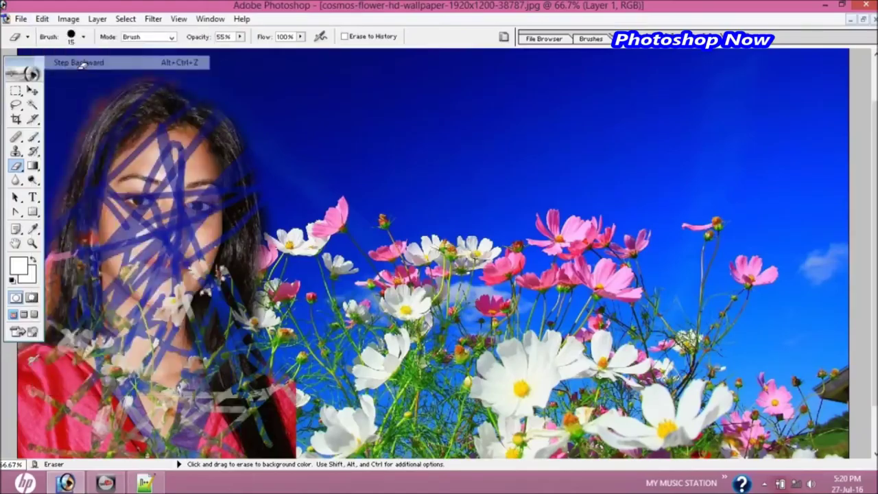
left_click(42, 18)
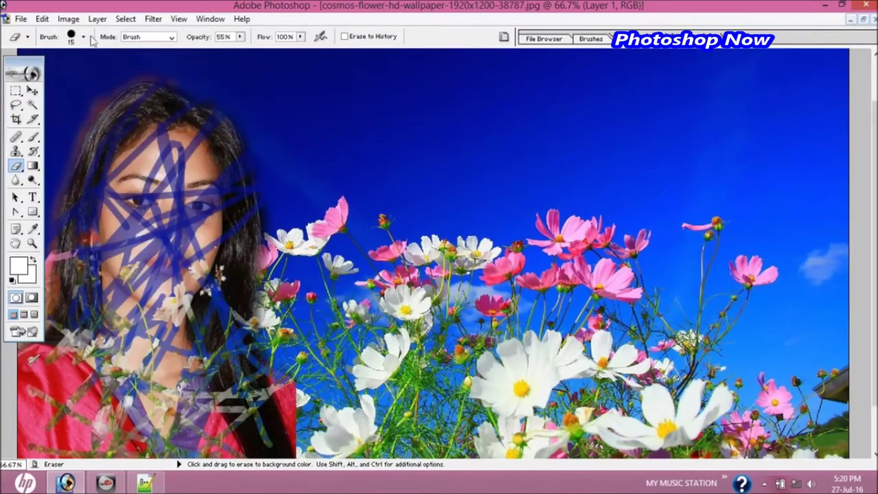
left_click(40, 20)
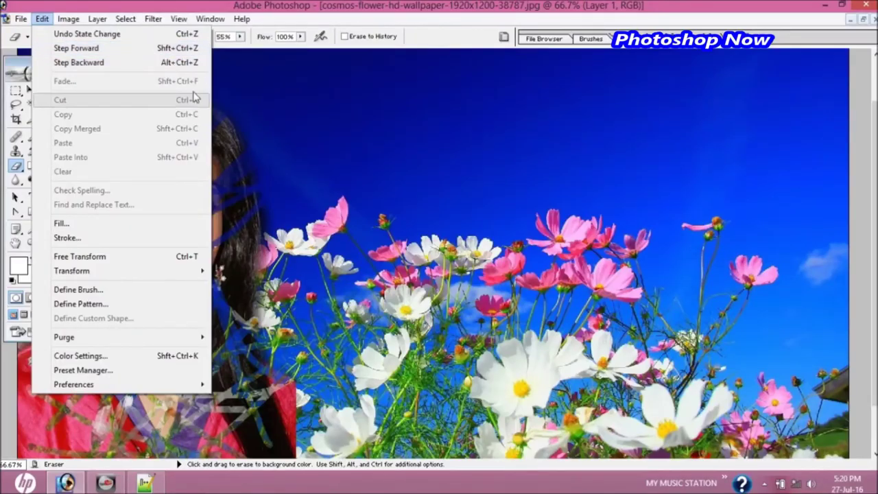
left_click(148, 67)
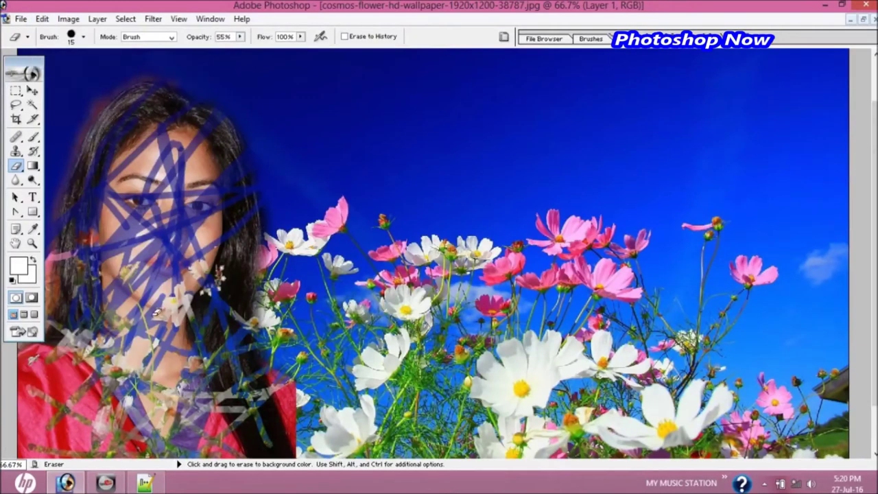
key("ctrl+alt+z")
key("ctrl+alt+z")
key("ctrl+alt+z")
key("ctrl+alt+z")
key("ctrl+alt+z")
key("ctrl+alt+z")
key("ctrl+alt+z")
key("ctrl+alt+z")
key("ctrl+alt+z")
Undo most eraser strokes, then erase straight test lines across the woman's face.
key("ctrl+alt+z")
key("ctrl+alt+z")
key("ctrl+alt+z")
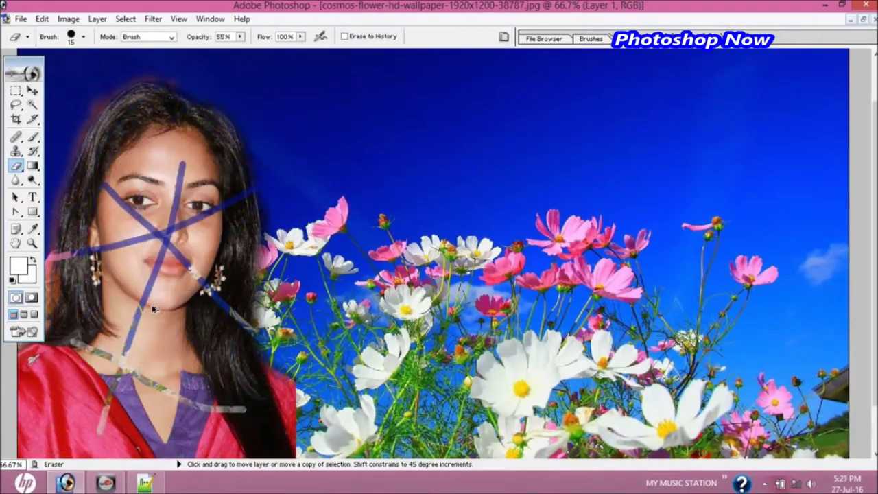
key("ctrl+alt+z")
key("ctrl+alt+z")
key("ctrl+alt+z")
key("ctrl+alt+z")
key("ctrl+alt+z")
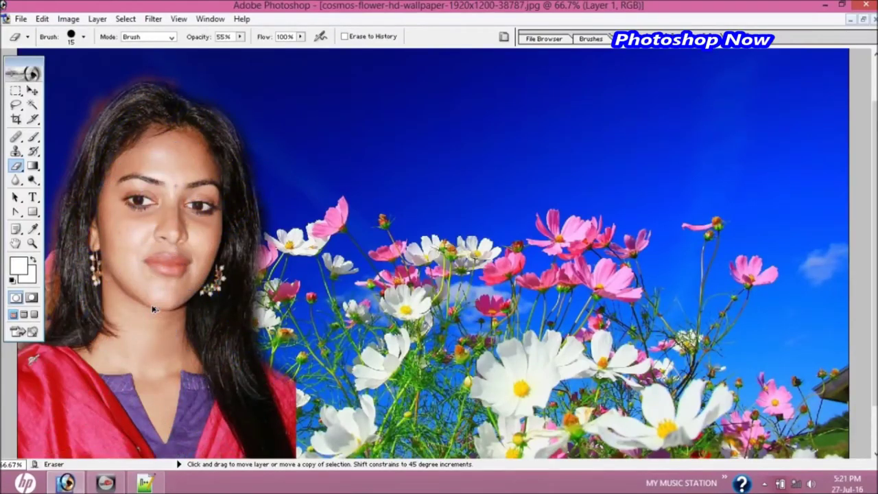
key("shift")
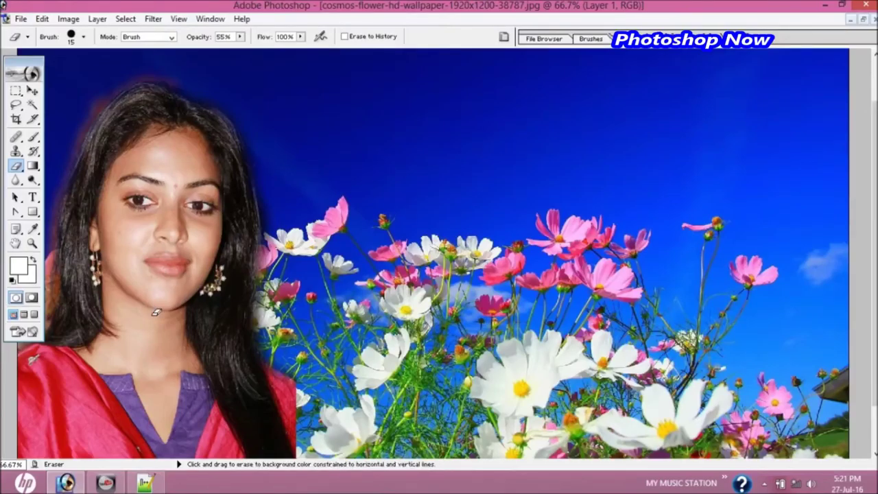
key("ctrl")
left_click_drag(108, 186, 216, 284)
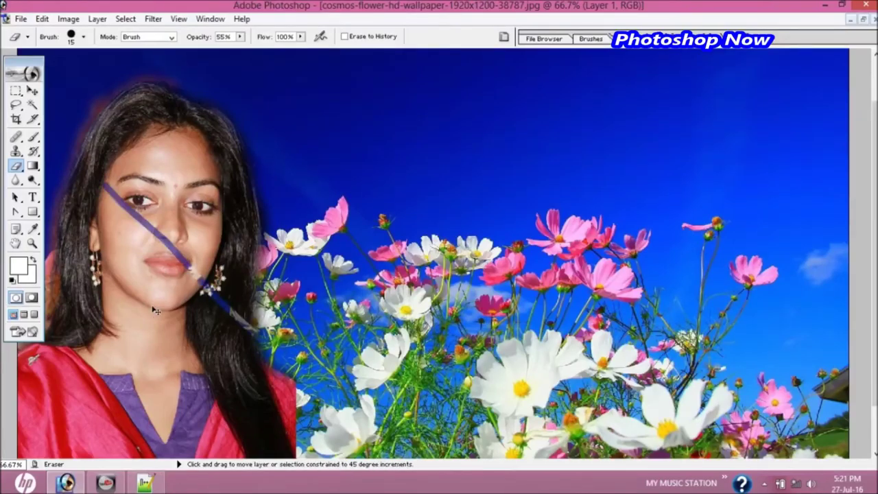
left_click_drag(157, 162, 124, 356)
left_click_drag(81, 247, 261, 206)
mouse_move(206, 123)
left_mouse_down()
mouse_move(172, 329)
mouse_move(206, 137)
left_mouse_up()
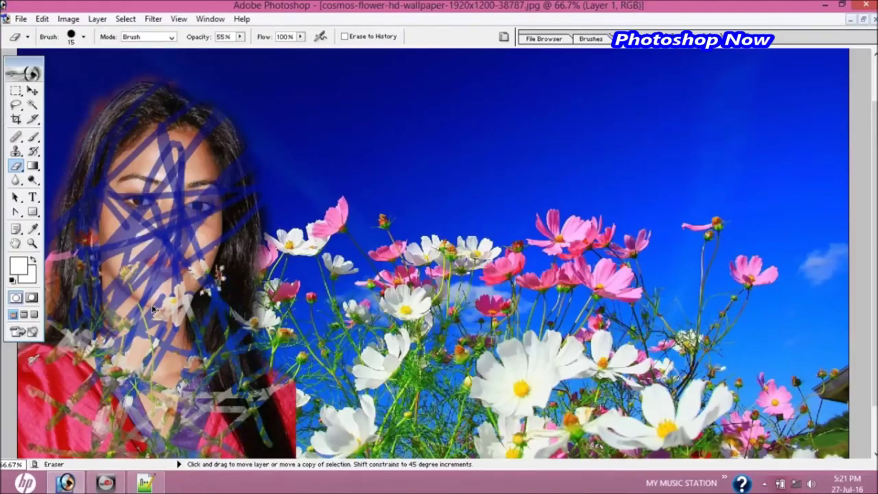
Undo the test eraser lines one by one and zoom out to the whole composite.
key("ctrl+alt+z")
key("ctrl+alt+z")
key("ctrl+alt+z")
key("ctrl+alt+z")
key("ctrl+alt+z")
key("ctrl+alt+z")
key("ctrl+alt+z")
key("ctrl+alt+z")
key("ctrl+alt+z")
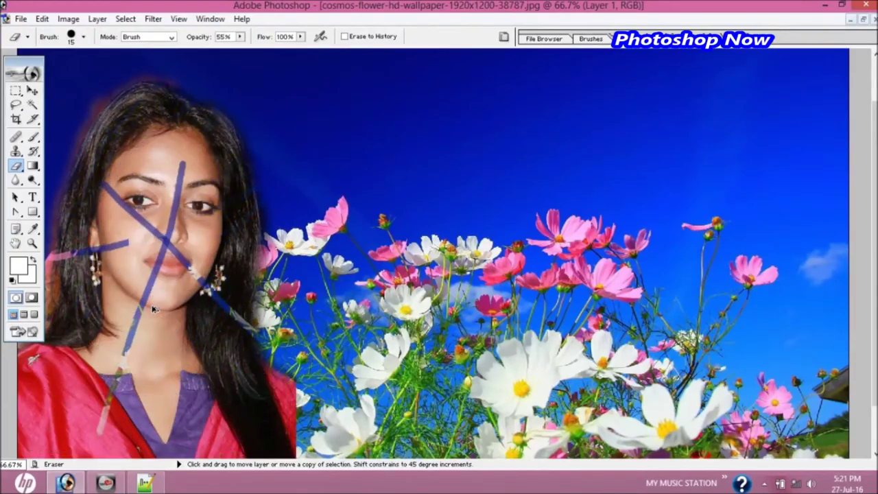
key("ctrl+alt+z")
key("ctrl+alt+z")
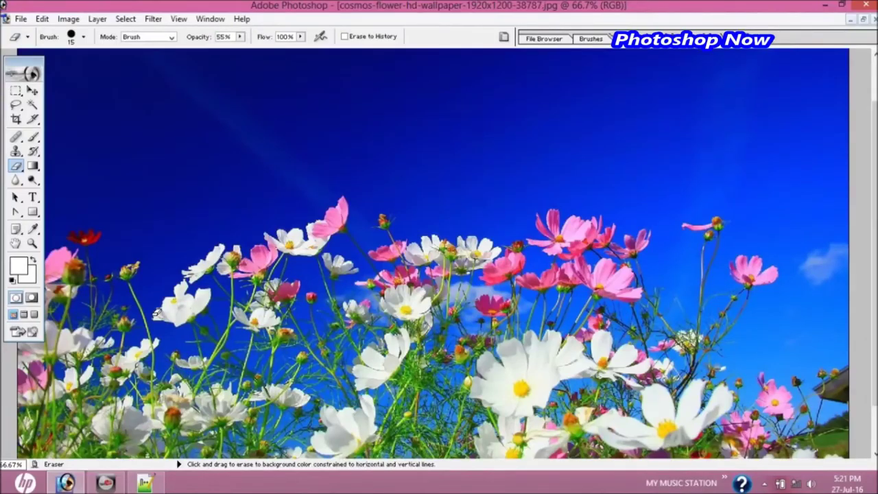
key("ctrl+shift+z")
key("ctrl+shift+z")
key("ctrl+shift+z")
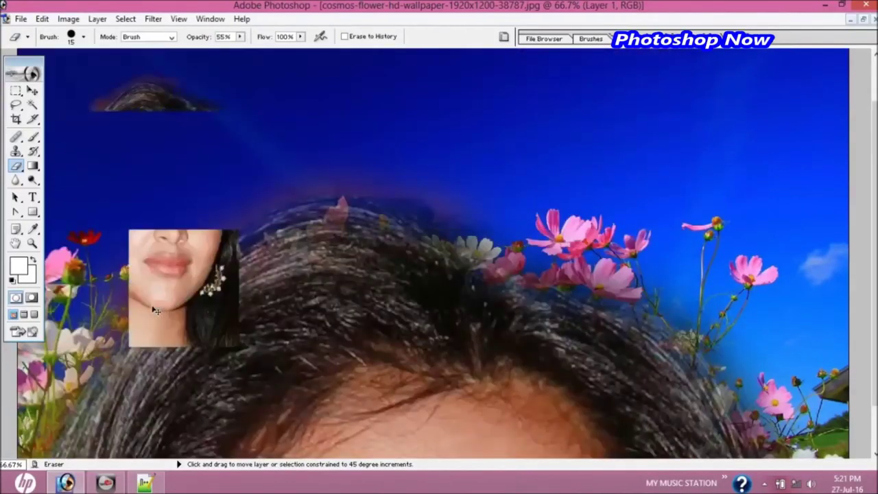
key("ctrl+shift+z")
key("ctrl+shift+z")
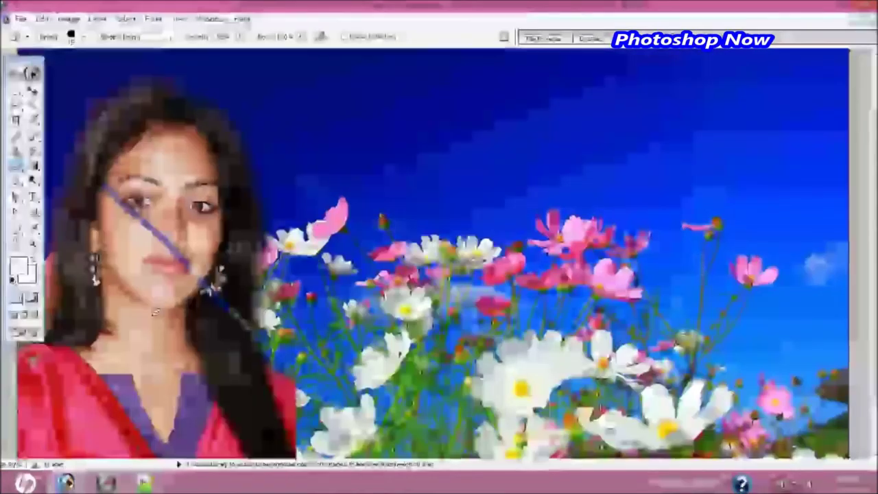
key("ctrl+alt+z")
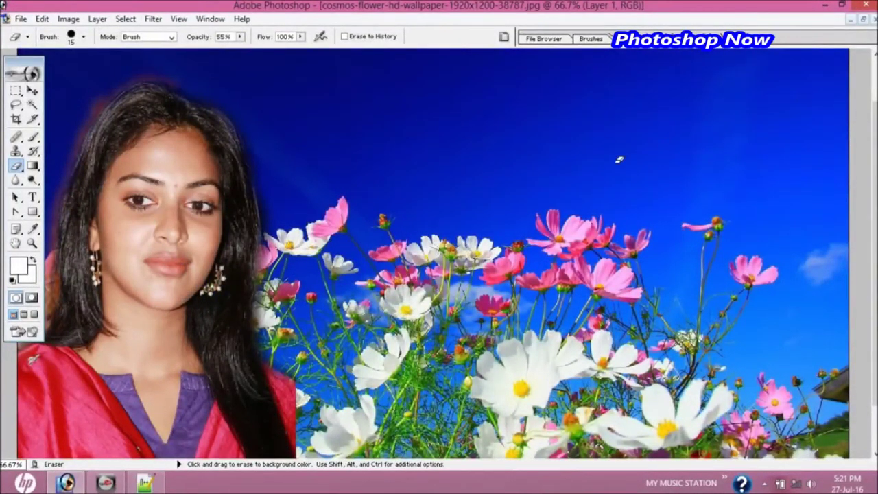
key("ctrl+minus")
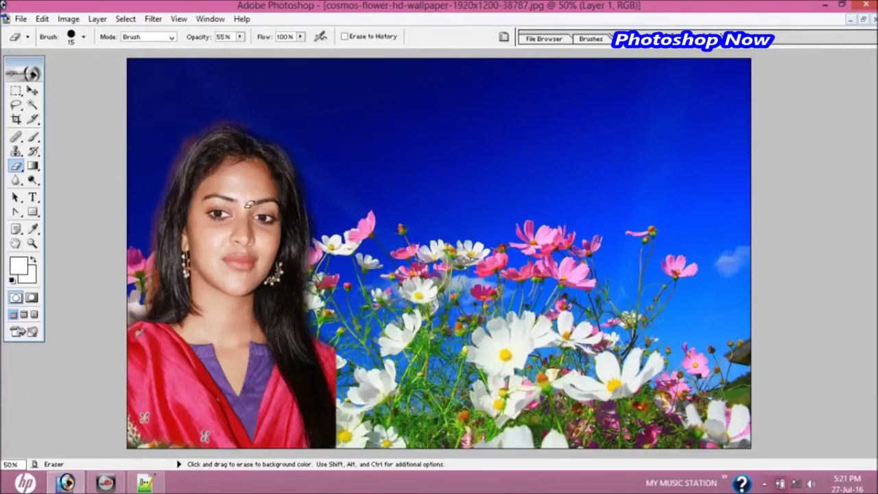
Start Save As in the Desktop wallpapers folder with JPEG as the format.
left_click(21, 19)
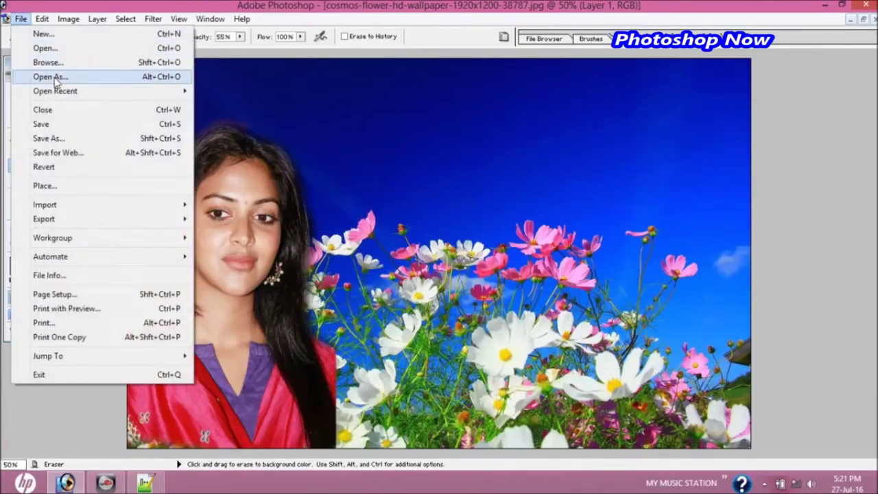
left_click(87, 139)
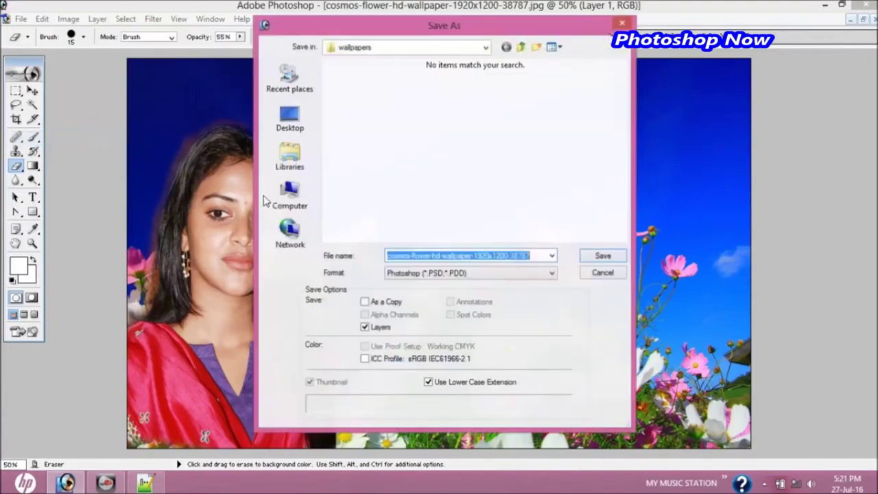
left_click(292, 126)
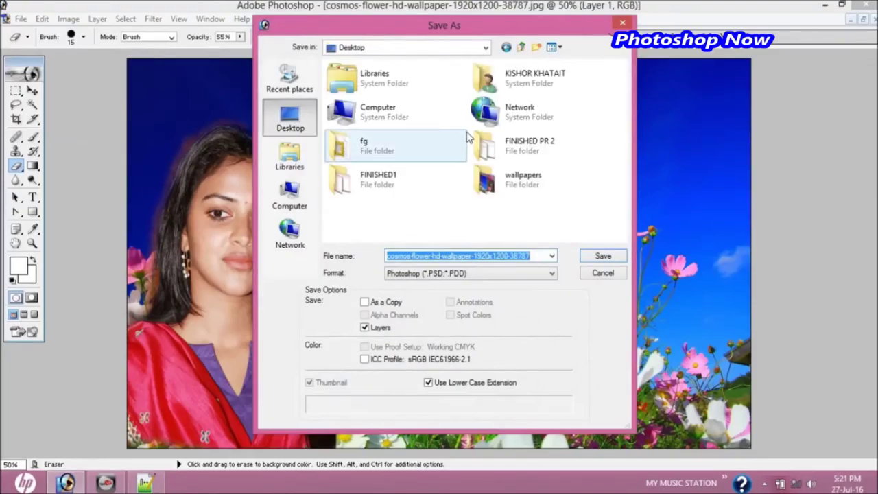
left_click(508, 178)
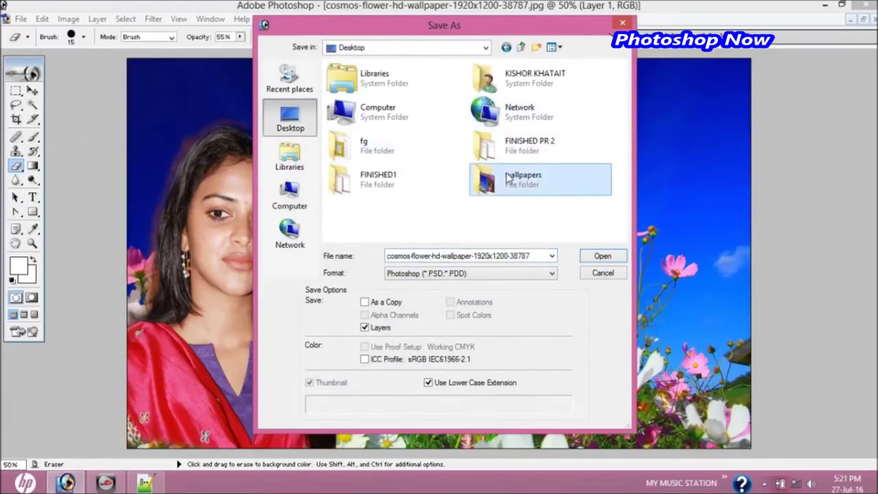
double_click(507, 178)
left_click(438, 277)
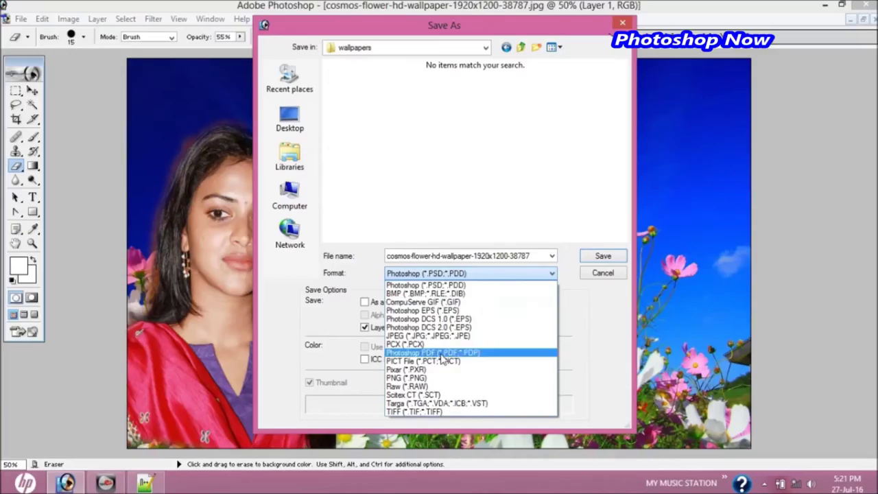
left_click(445, 335)
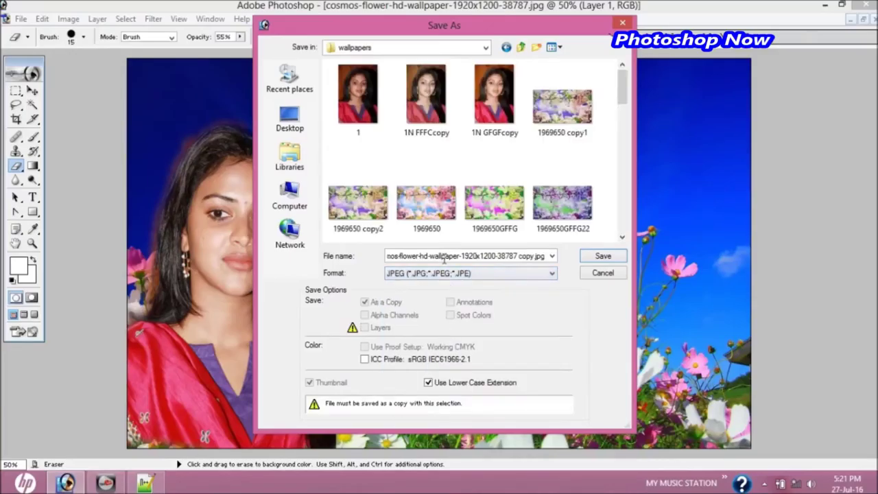
Trim the file name, save, and set JPEG quality to Maximum.
left_click(444, 257)
left_click(521, 257)
key("BackSpace")
key("BackSpace")
key("BackSpace")
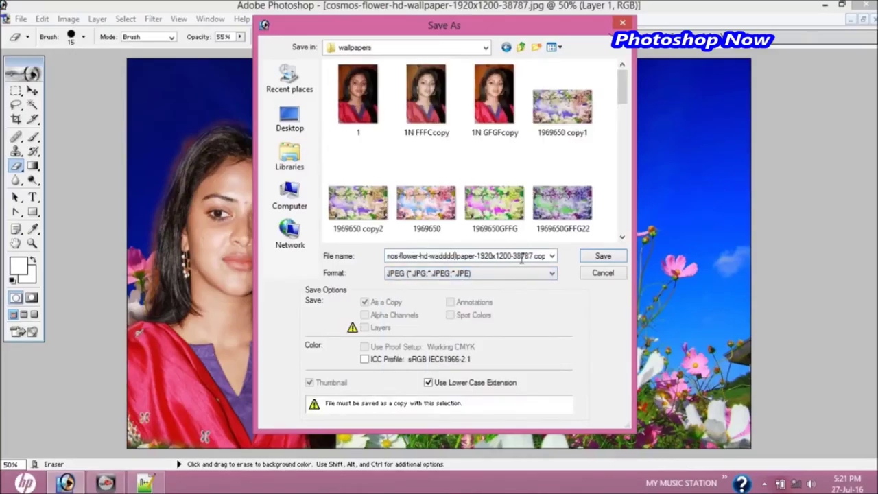
left_click(598, 259)
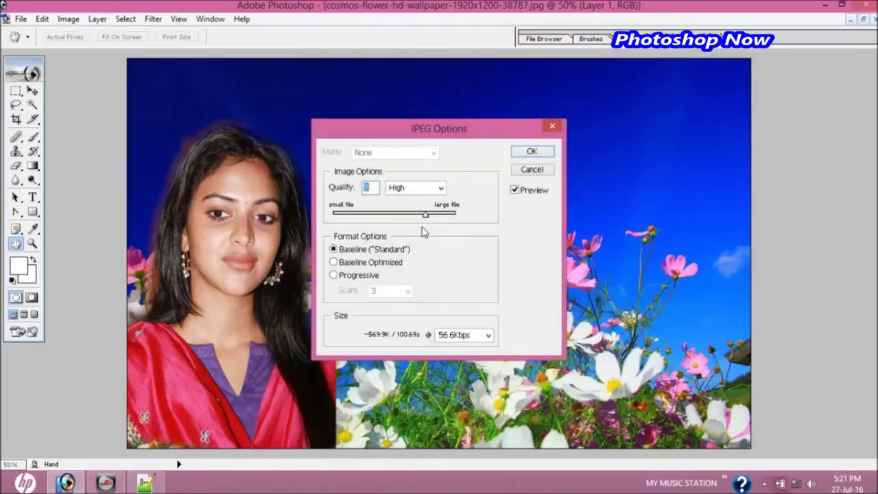
left_click_drag(425, 215, 504, 219)
left_click(525, 152)
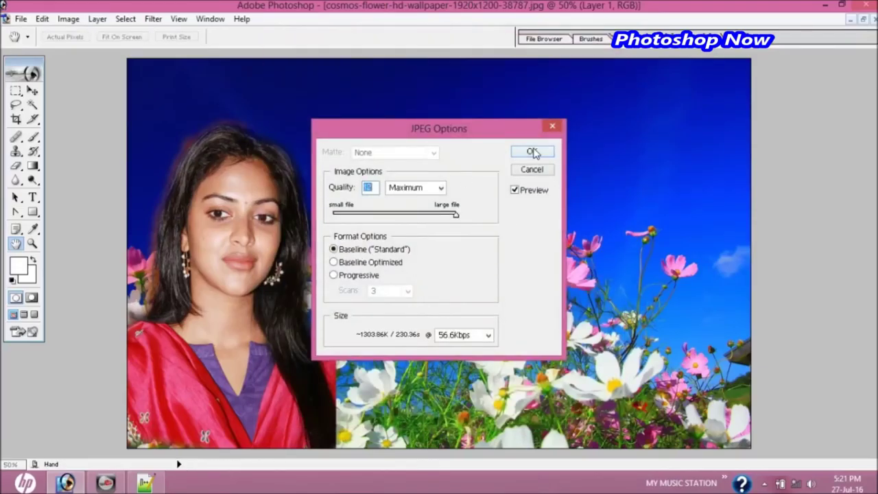
key("e")
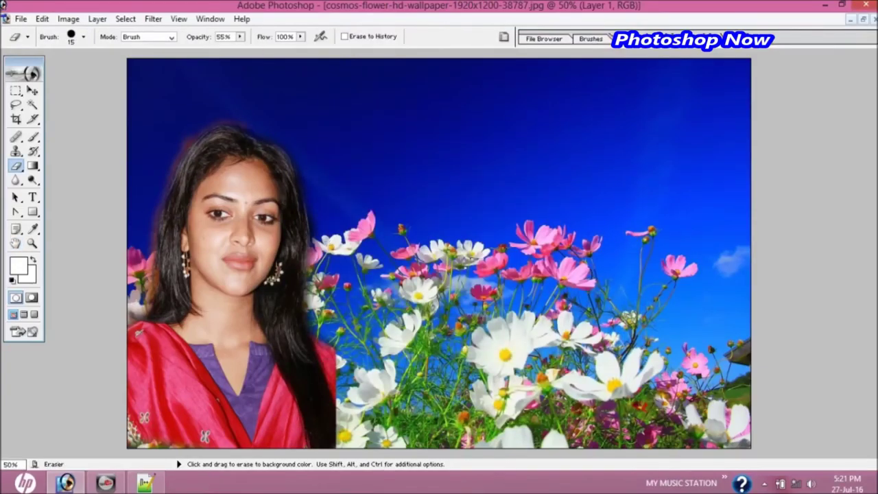
Exit Photoshop, leaving the Windows desktop visible.
left_click(824, 4)
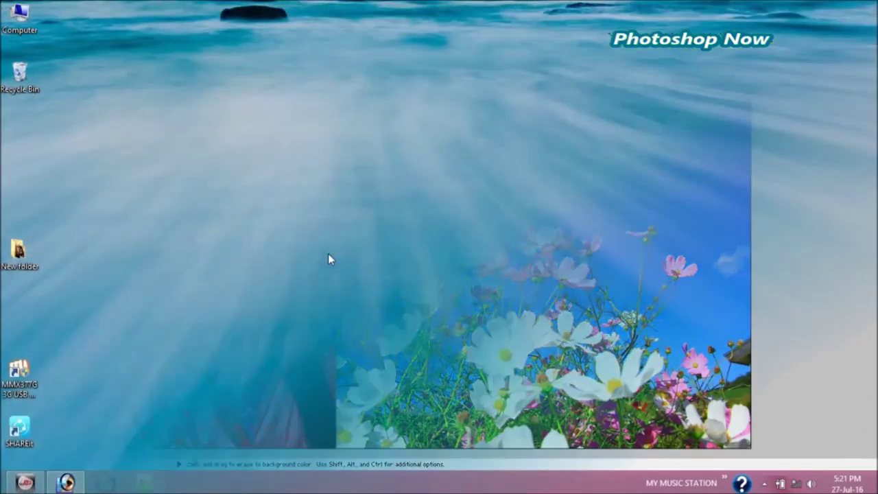